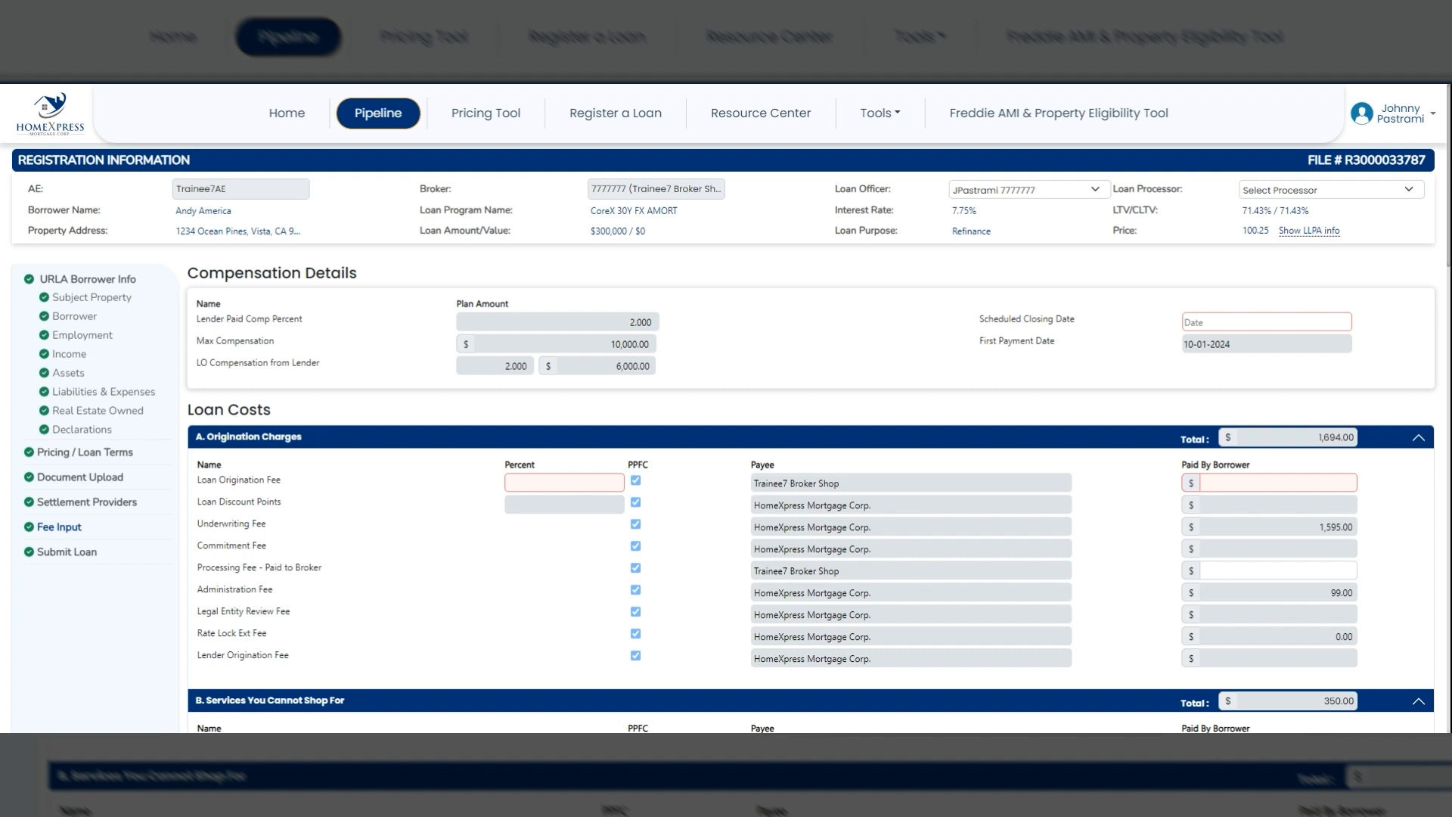
# Step: Set the scheduled closing date to August 31, 2024 in the compensation details
pyautogui.click(1195, 322)
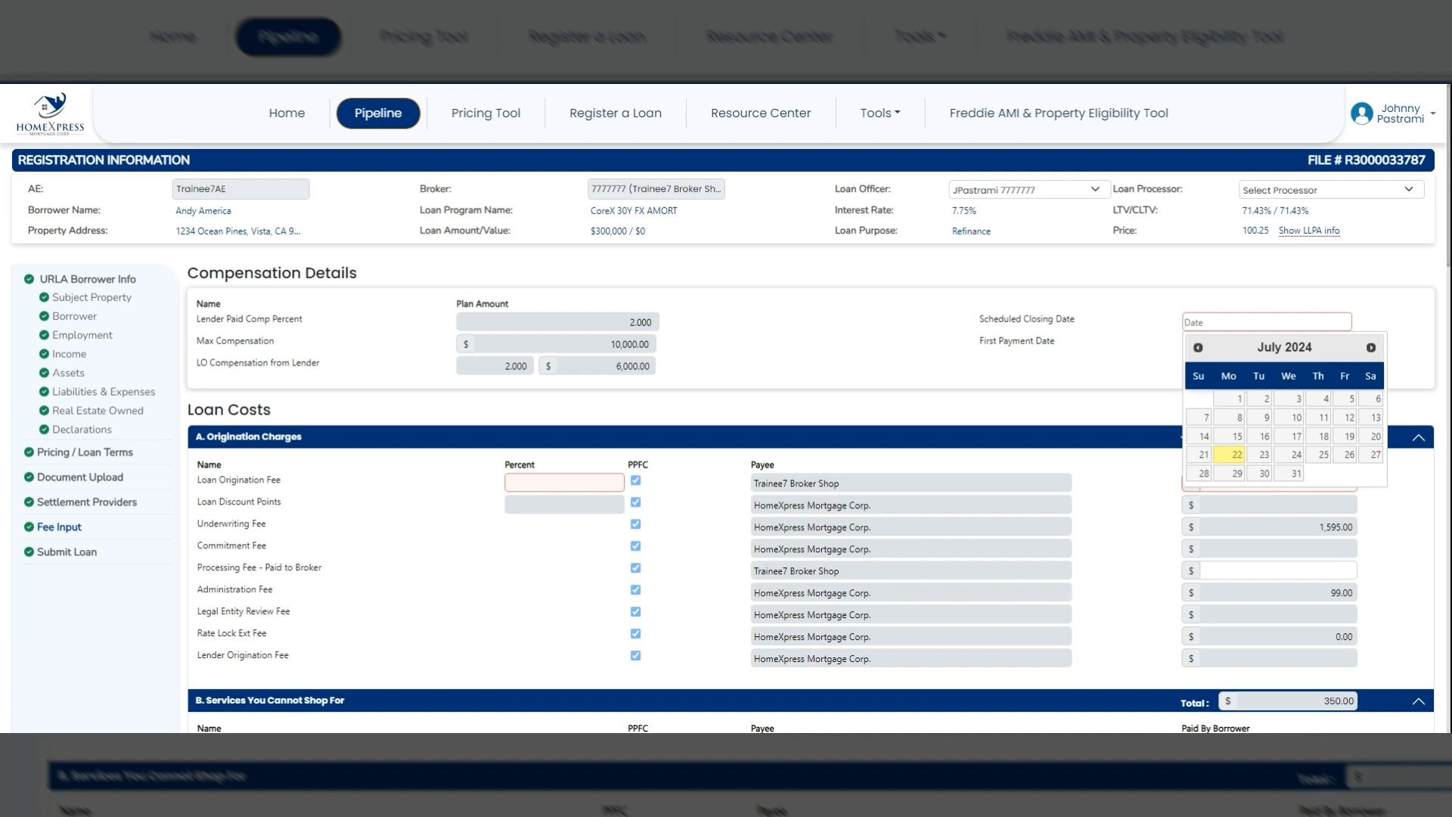
pyautogui.click(1370, 348)
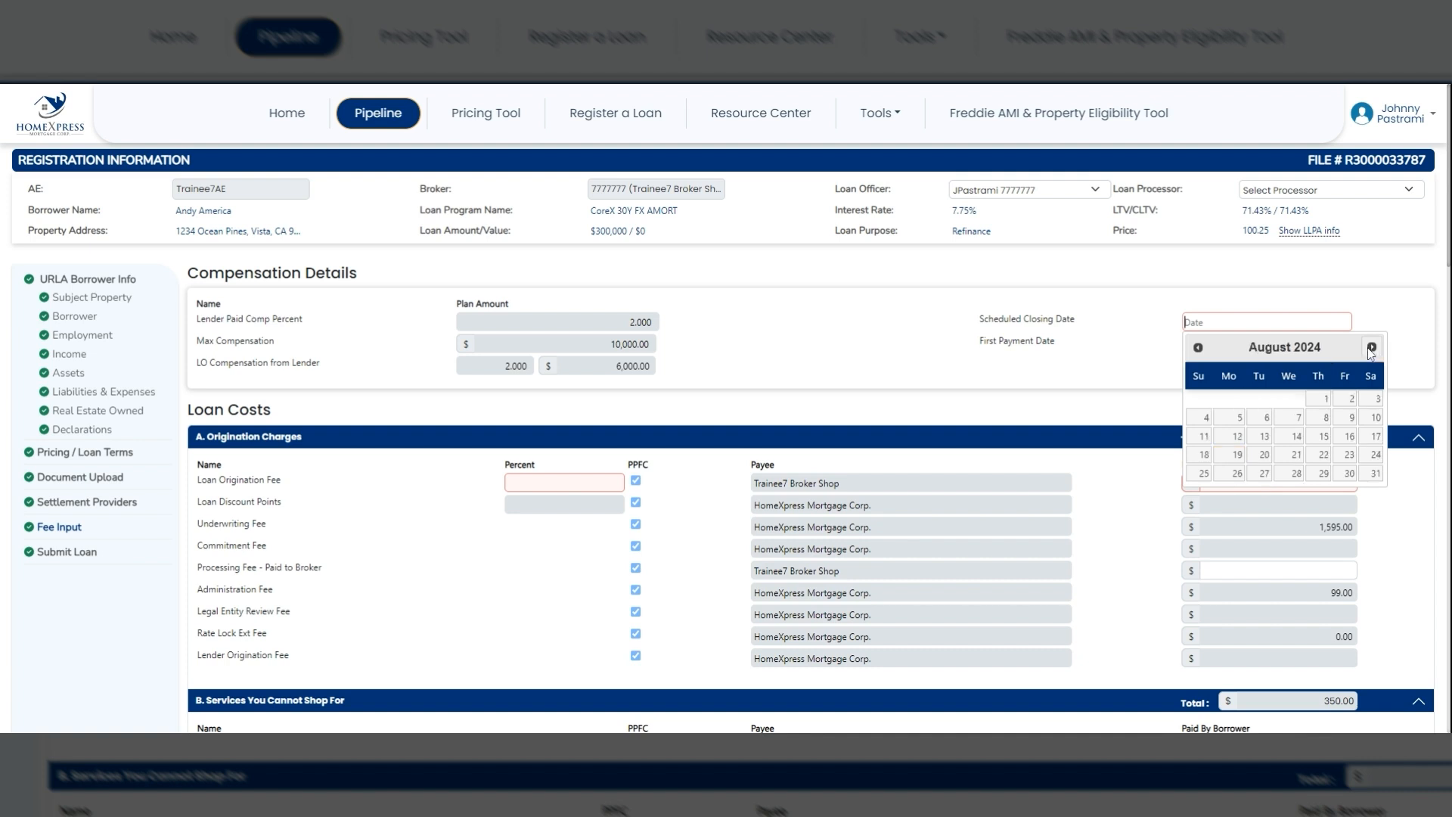
pyautogui.click(1374, 473)
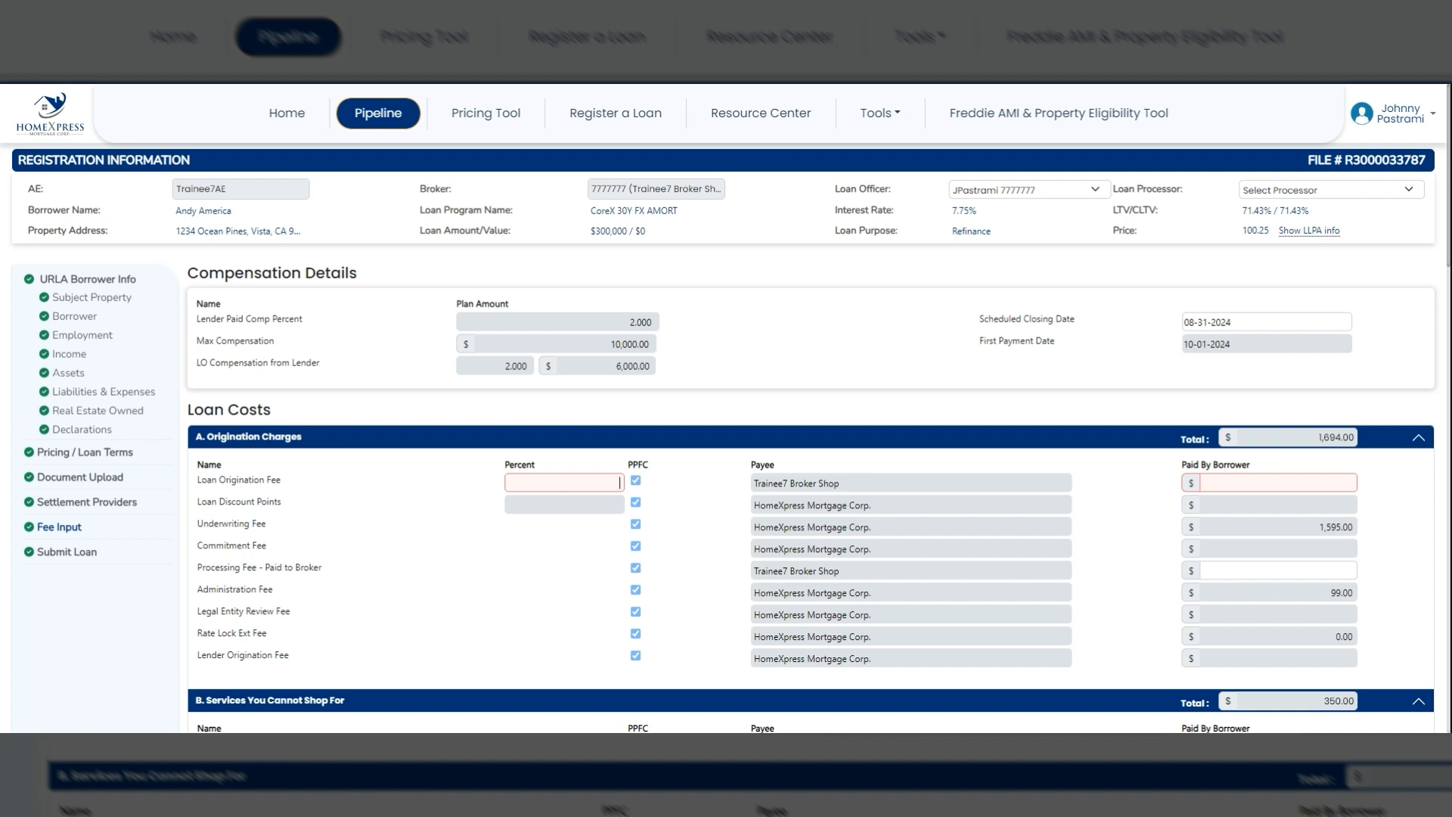
# Step: Set the Loan Origination Fee to 1.75 percent under Origination Charges
pyautogui.click(618, 483)
pyautogui.write('1.75')
pyautogui.press('Tab')
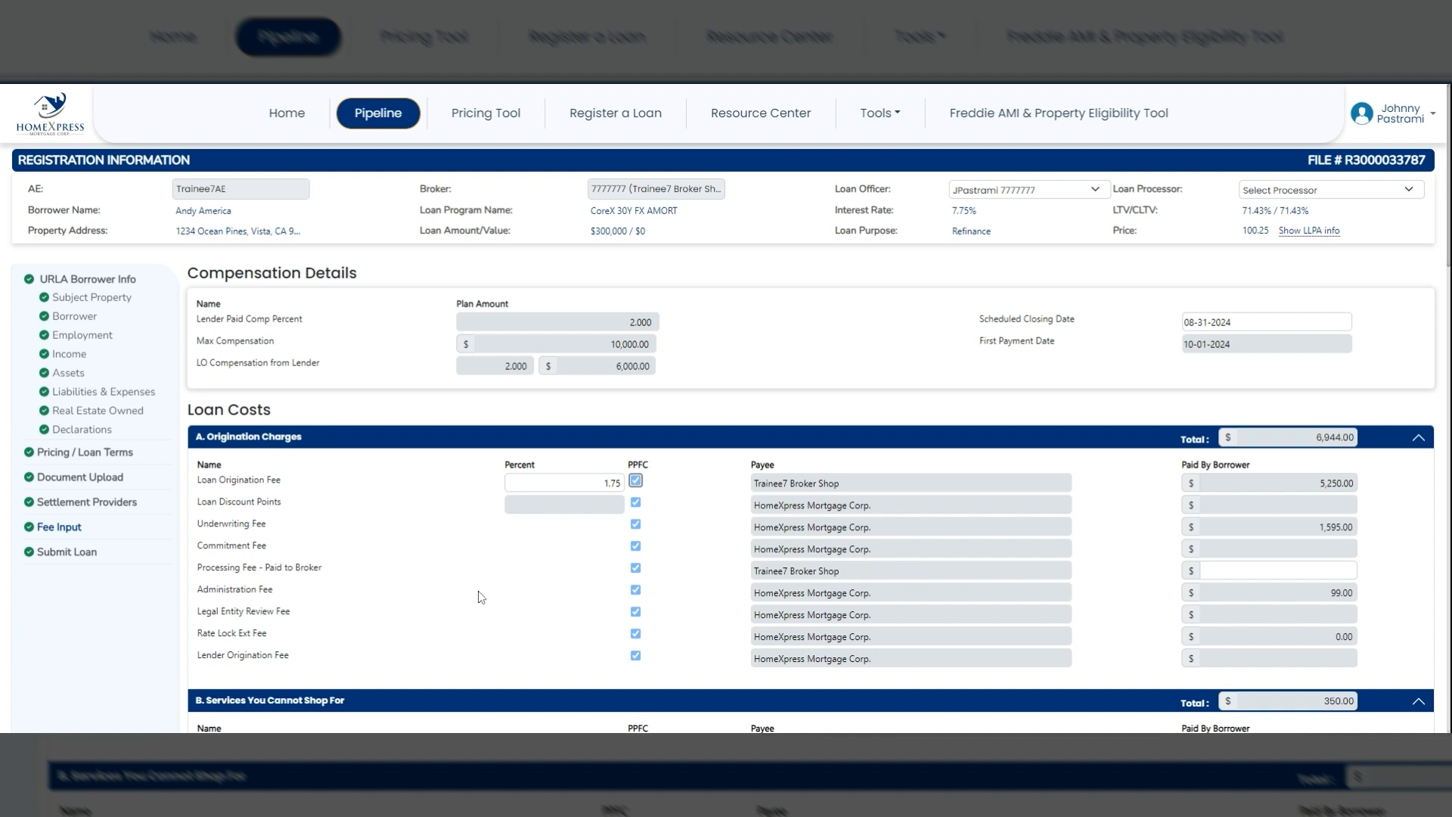
# Step: Enter a borrower-paid Appraisal Fee of 450.00 and a Credit Report Fee of 25.00 with Credco as payee
pyautogui.scroll(-3, 484, 590)
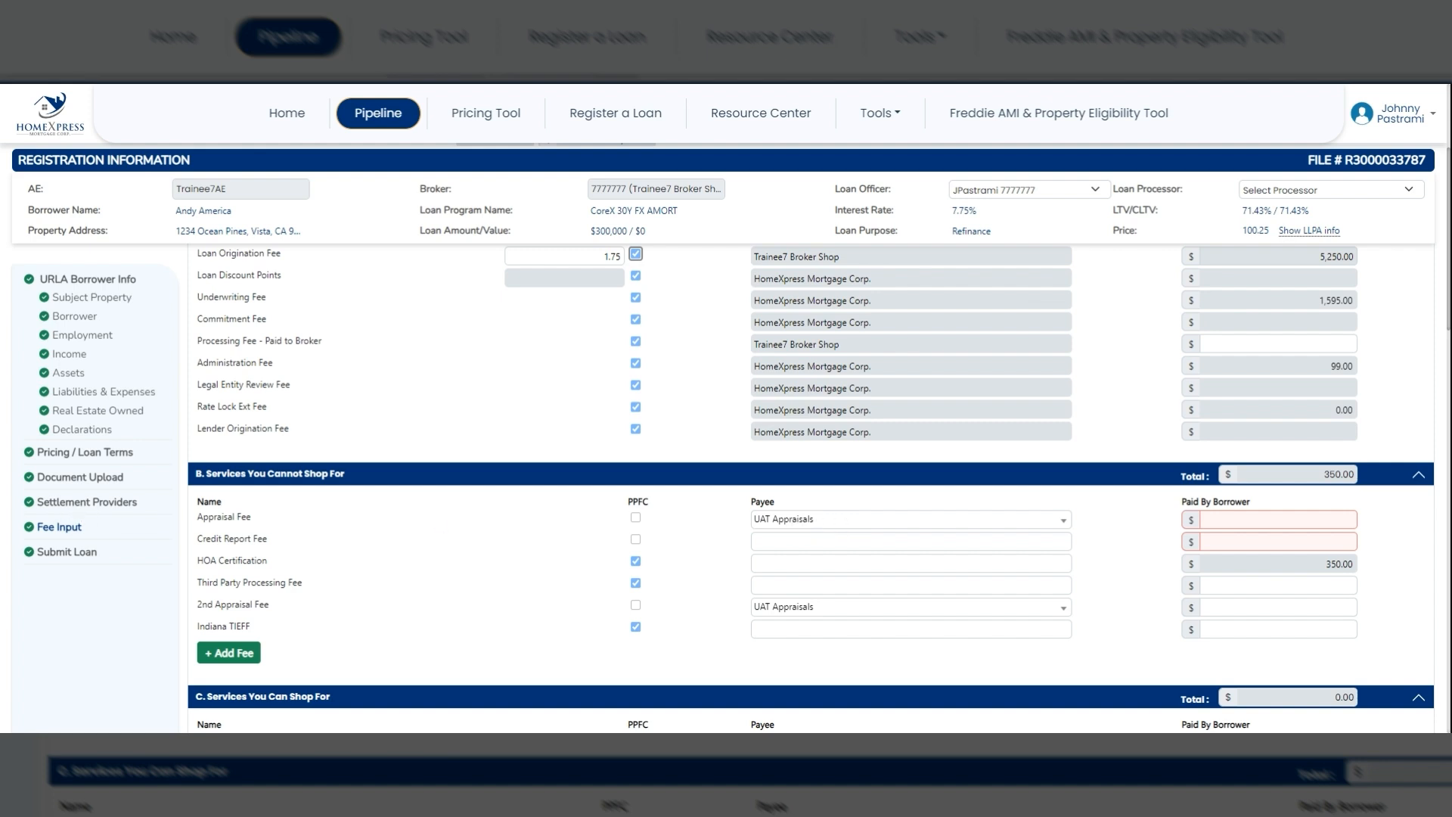
pyautogui.click(1283, 519)
pyautogui.write('450.00')
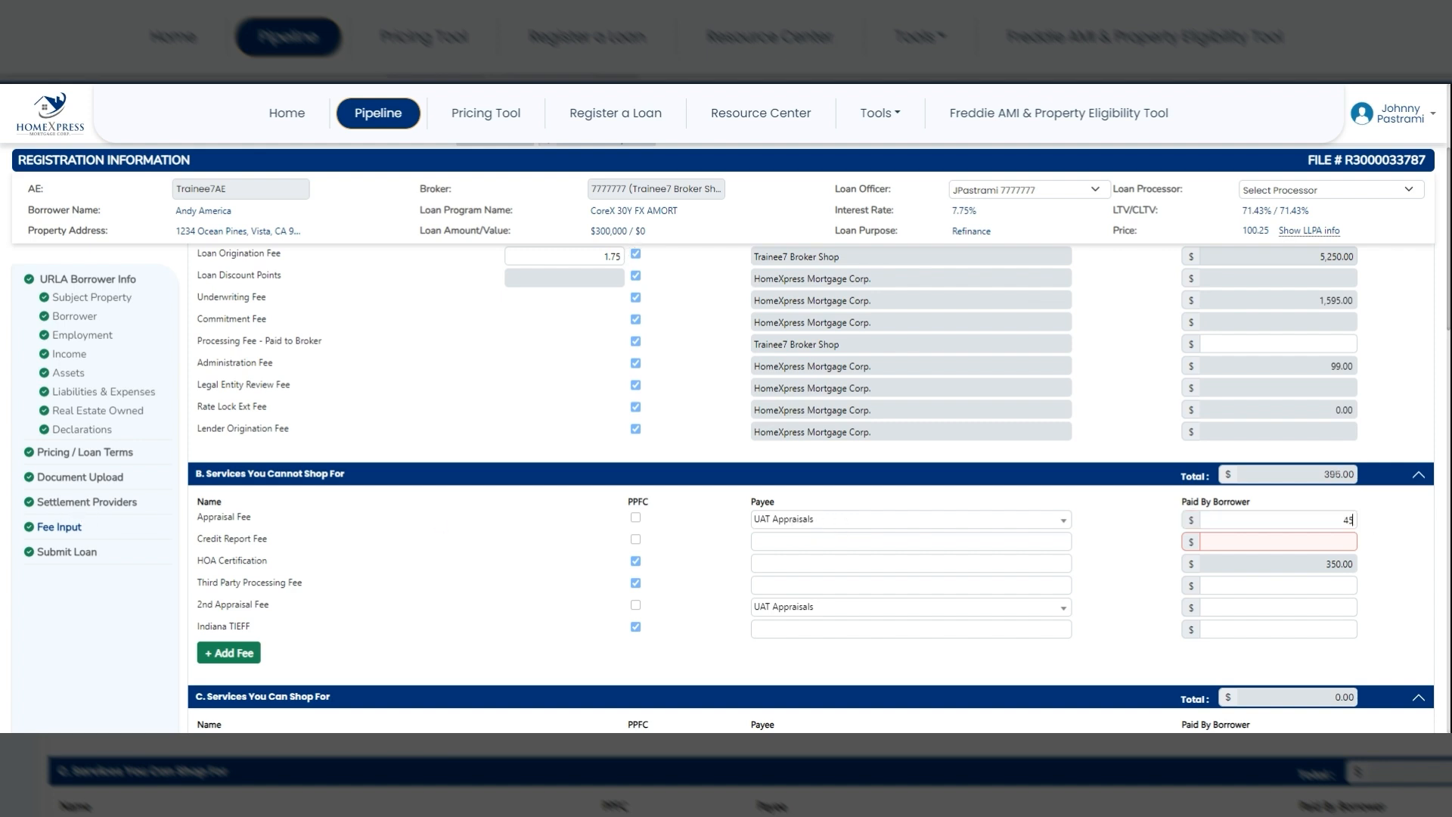
pyautogui.press('Tab')
pyautogui.press('Tab')
pyautogui.write('Credco25.00')
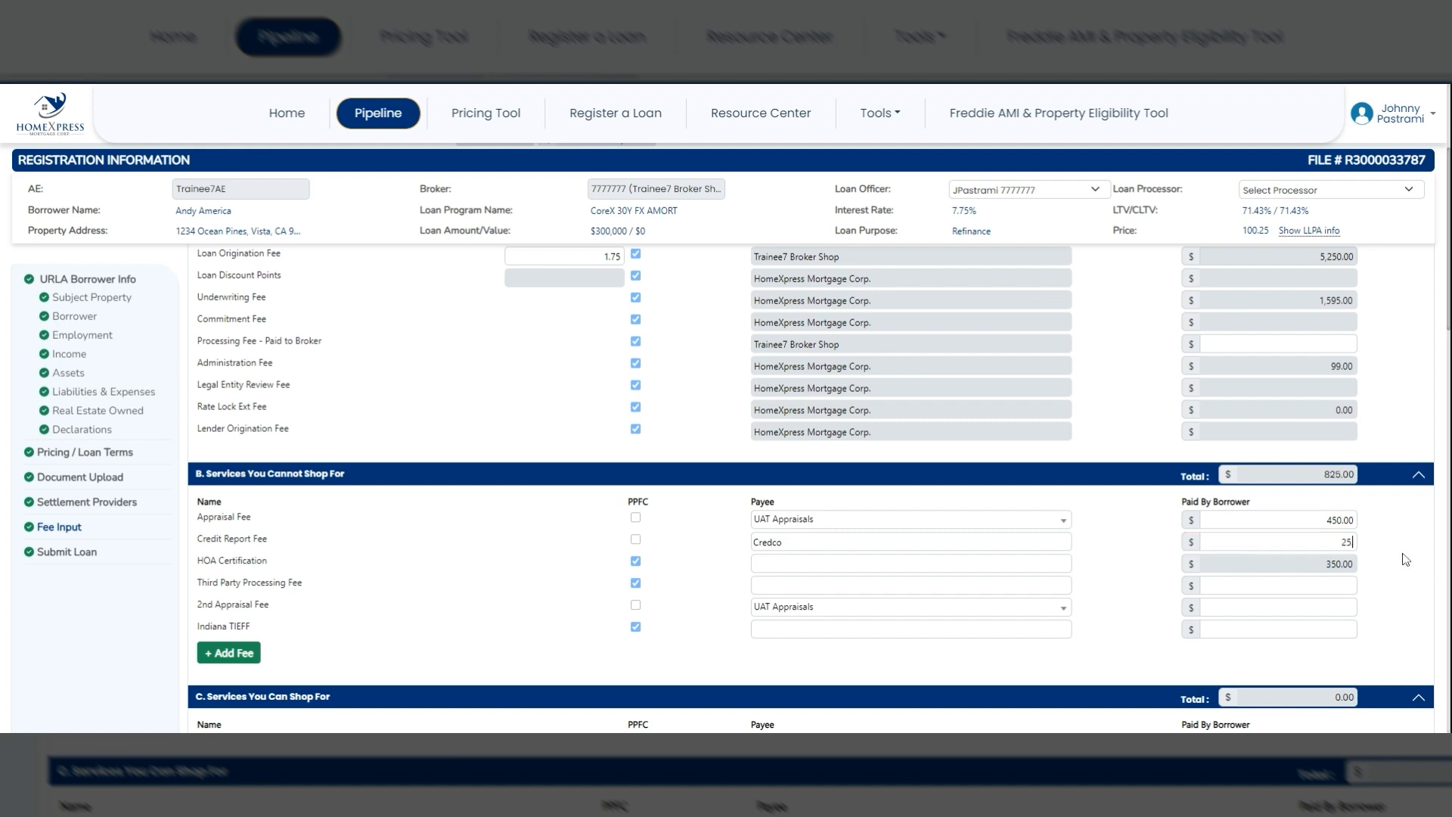
pyautogui.press('Tab')
# Step: Enter borrower-paid amounts of 800.00 for the Title - Settlement Agent Fee and 1,200.00 for the Title - Lender's Title Policy
pyautogui.scroll(-5, 458, 547)
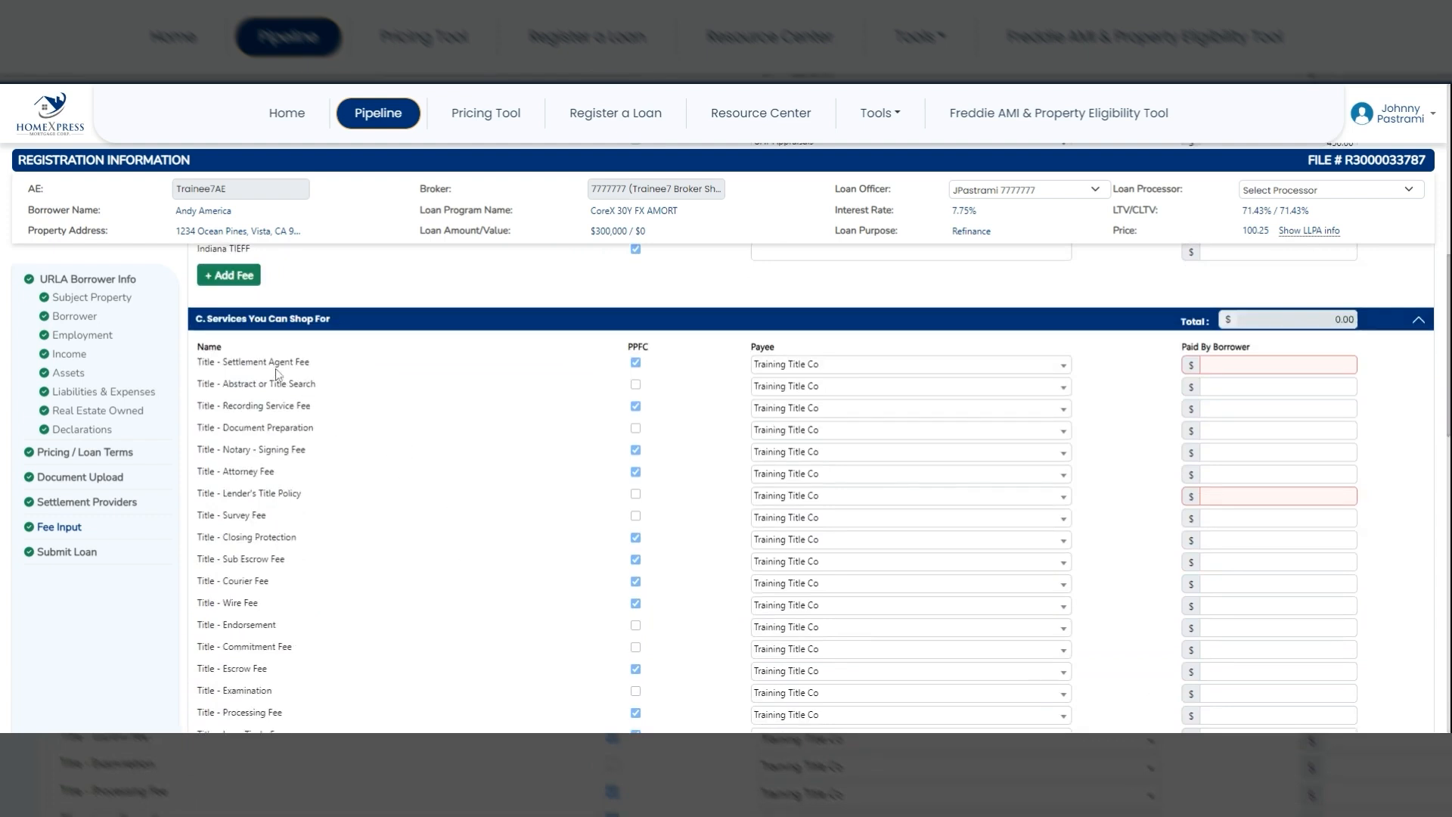
pyautogui.moveTo(239, 362); pyautogui.dragTo(290, 362)
pyautogui.moveTo(252, 494); pyautogui.dragTo(297, 494)
pyautogui.click(1316, 365)
pyautogui.write('800.00')
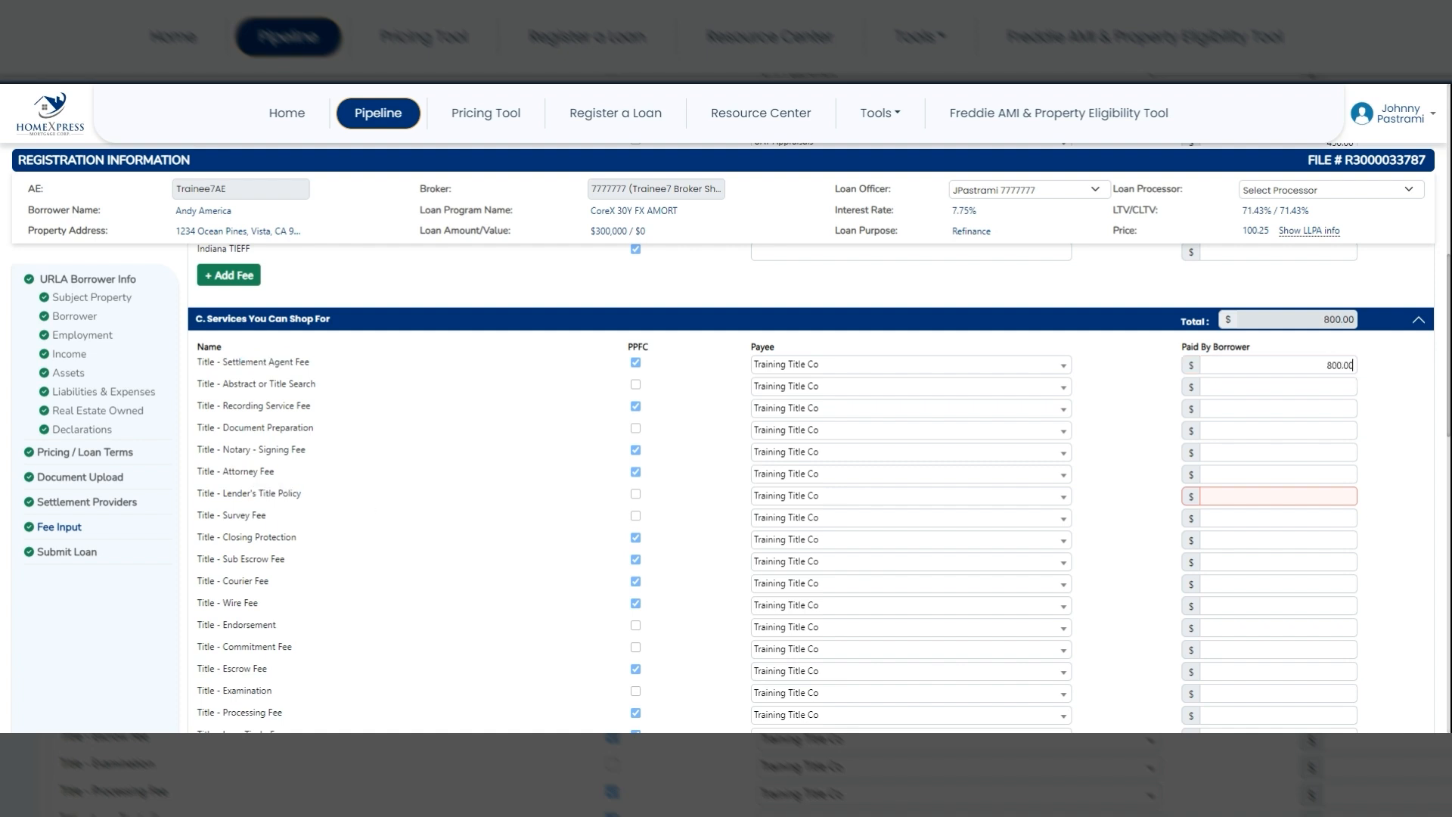
pyautogui.press('Tab')
pyautogui.click(1316, 496)
pyautogui.write('1,200.00')
pyautogui.press('Tab')
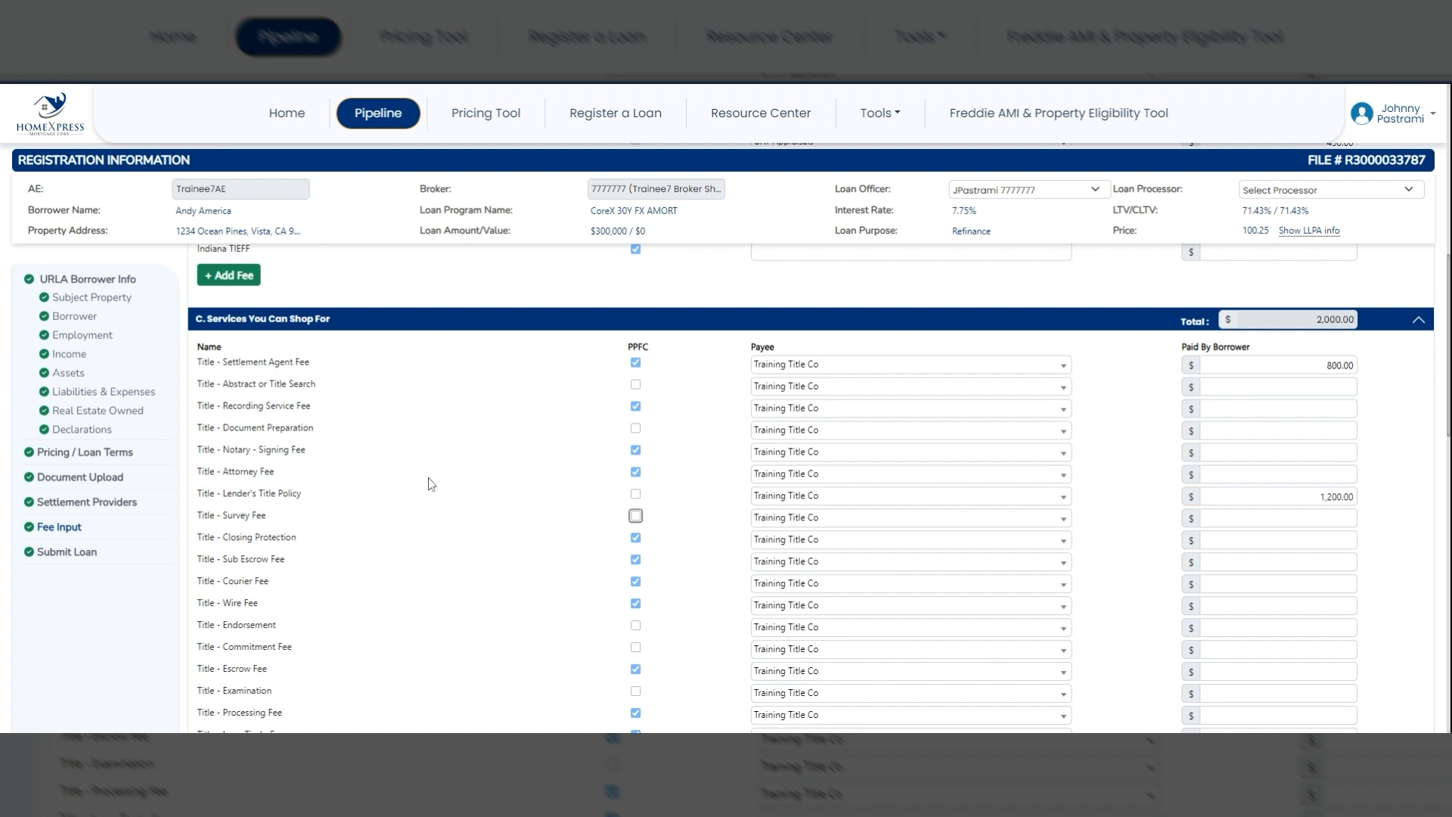
pyautogui.click(479, 493)
# Step: Add the Title - Copy or Fax Fee to Services You Can Shop For with a borrower-paid amount of 25.00
pyautogui.scroll(-4, 497, 505)
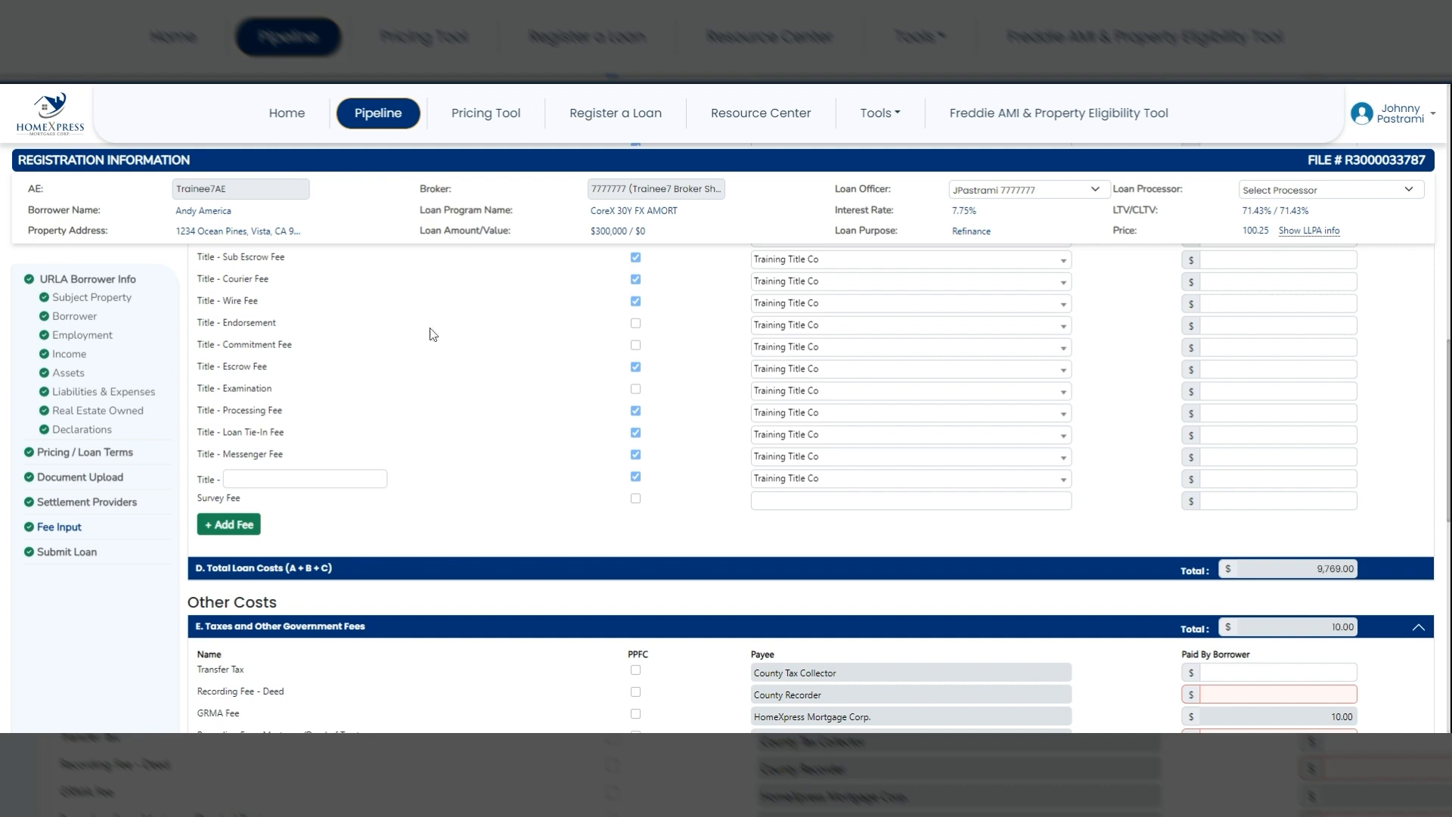
pyautogui.click(235, 525)
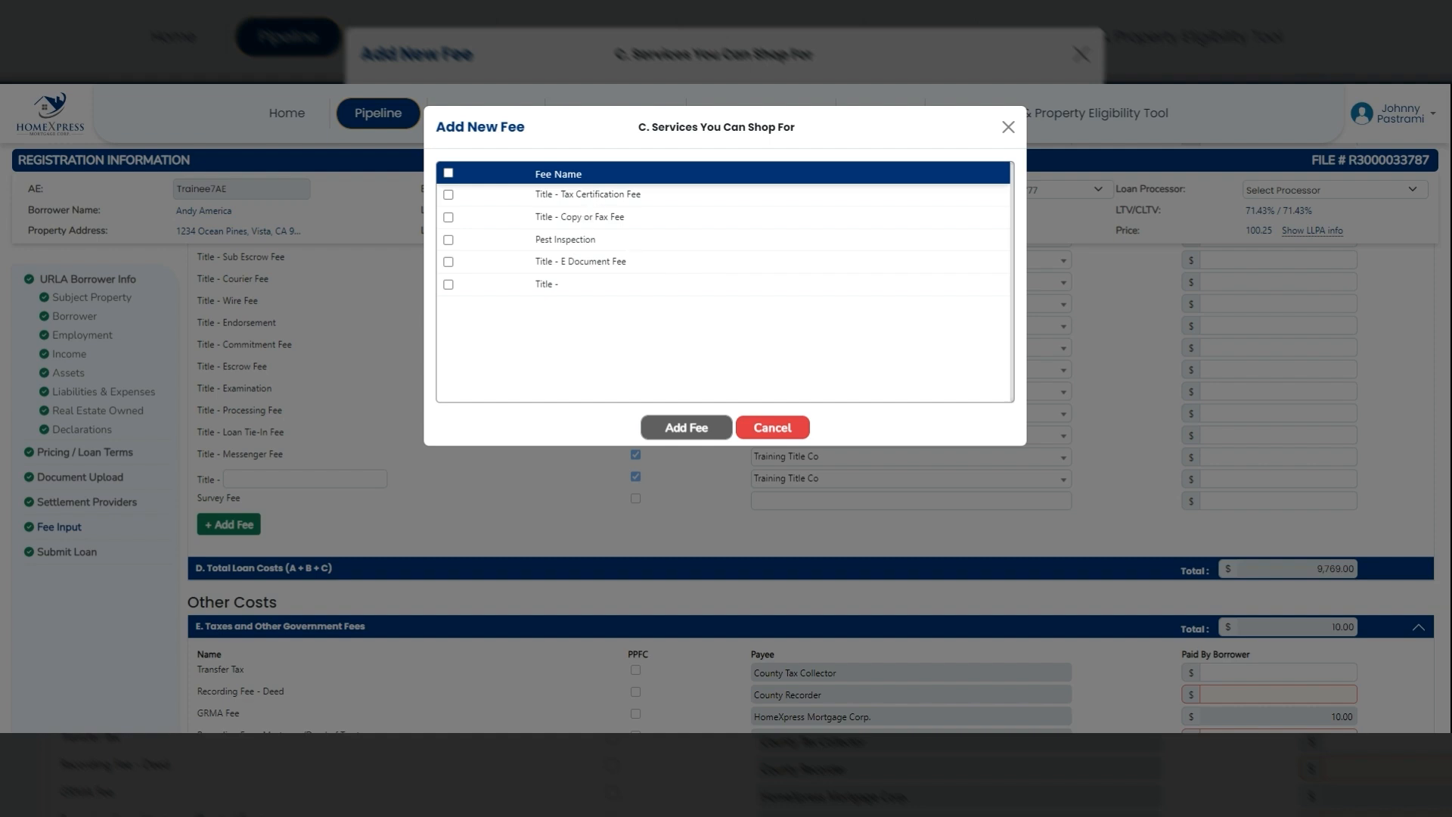
pyautogui.click(449, 217)
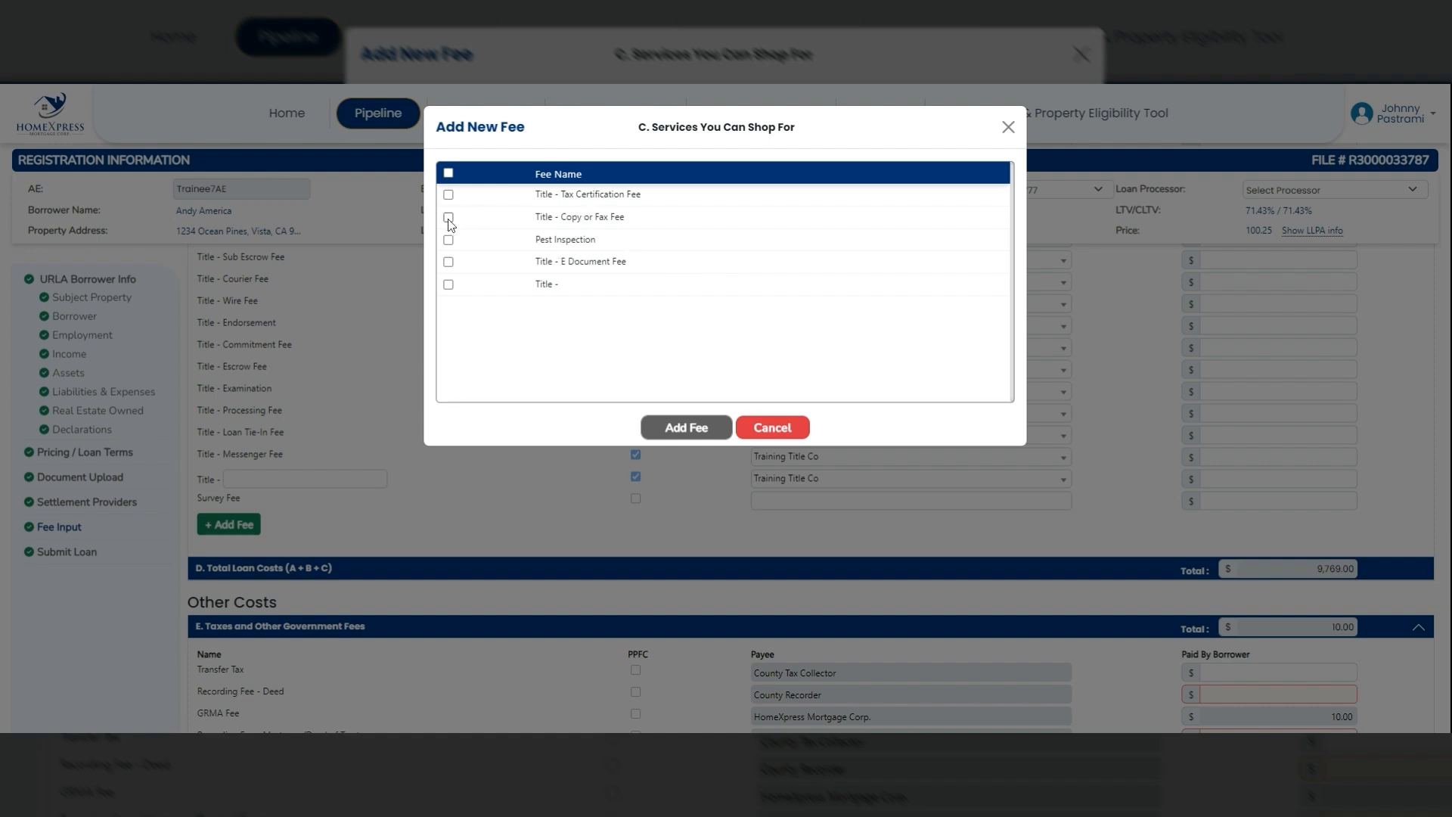
pyautogui.click(688, 428)
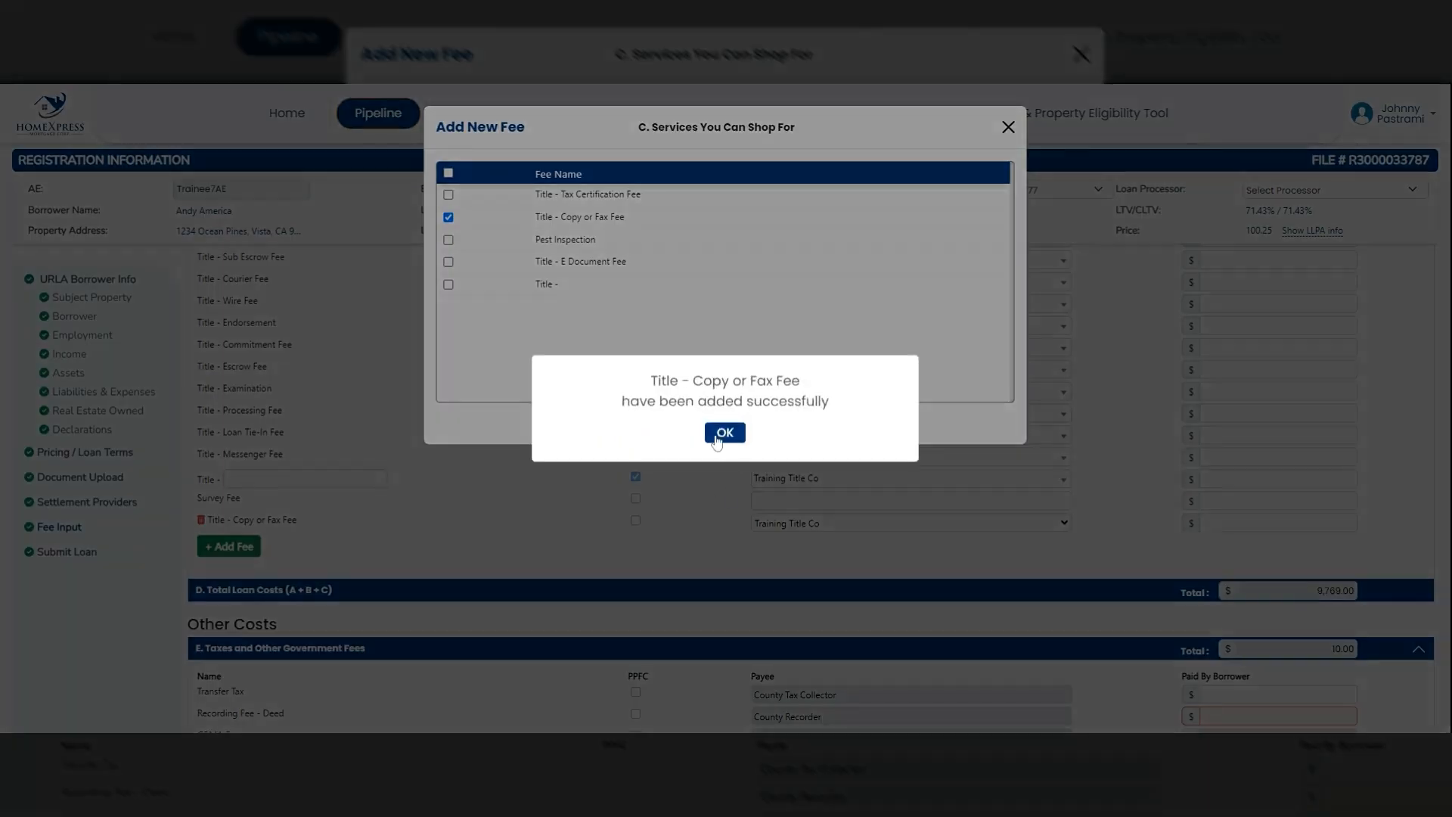
pyautogui.click(716, 437)
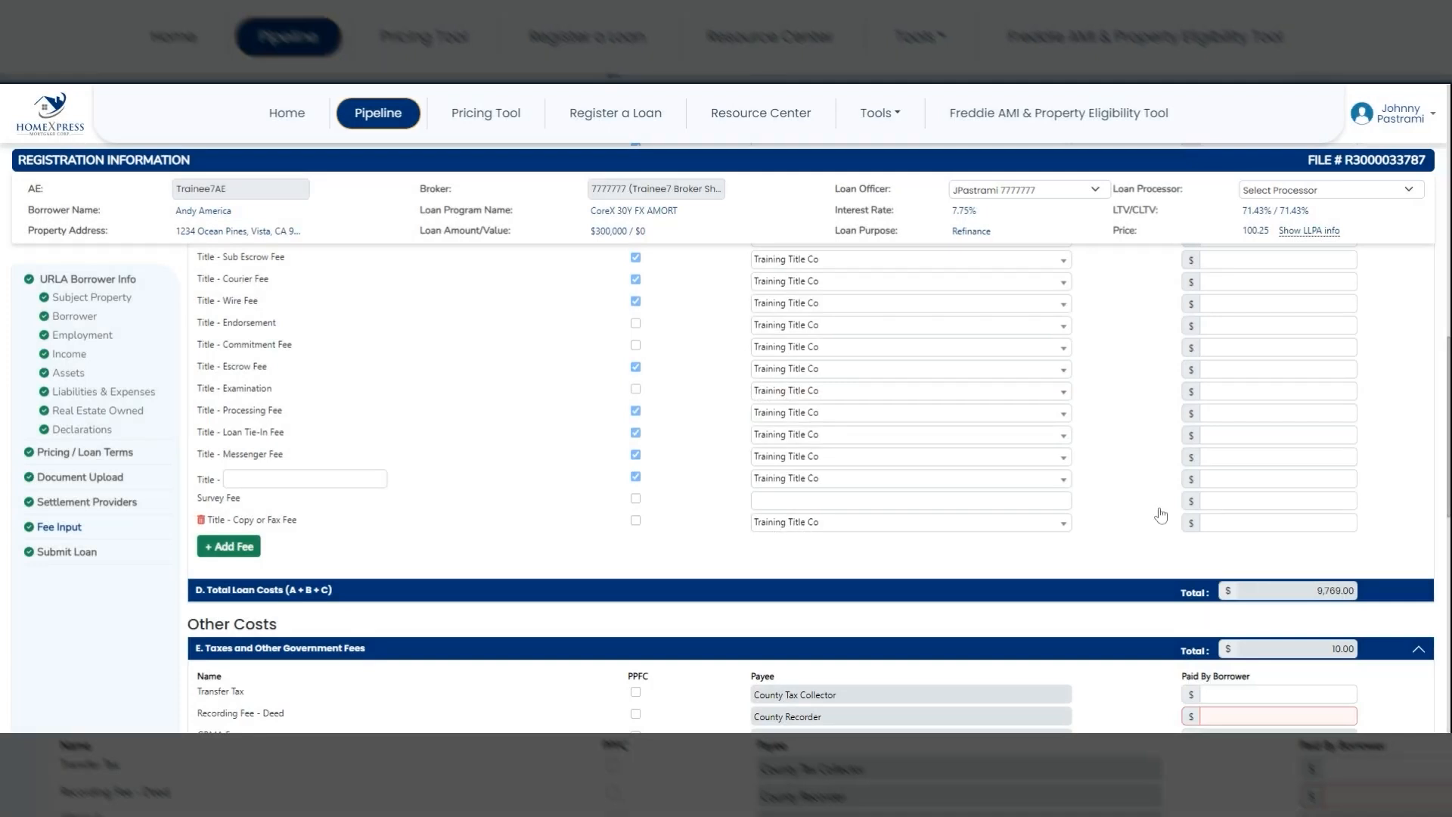
pyautogui.write('25.00')
# Step: Under Taxes and Other Government Fees, set the Deed recording fee to 25.00 and the Mortgage/Deed of Trust recording fee to 40.00
pyautogui.scroll(-2, 464, 522)
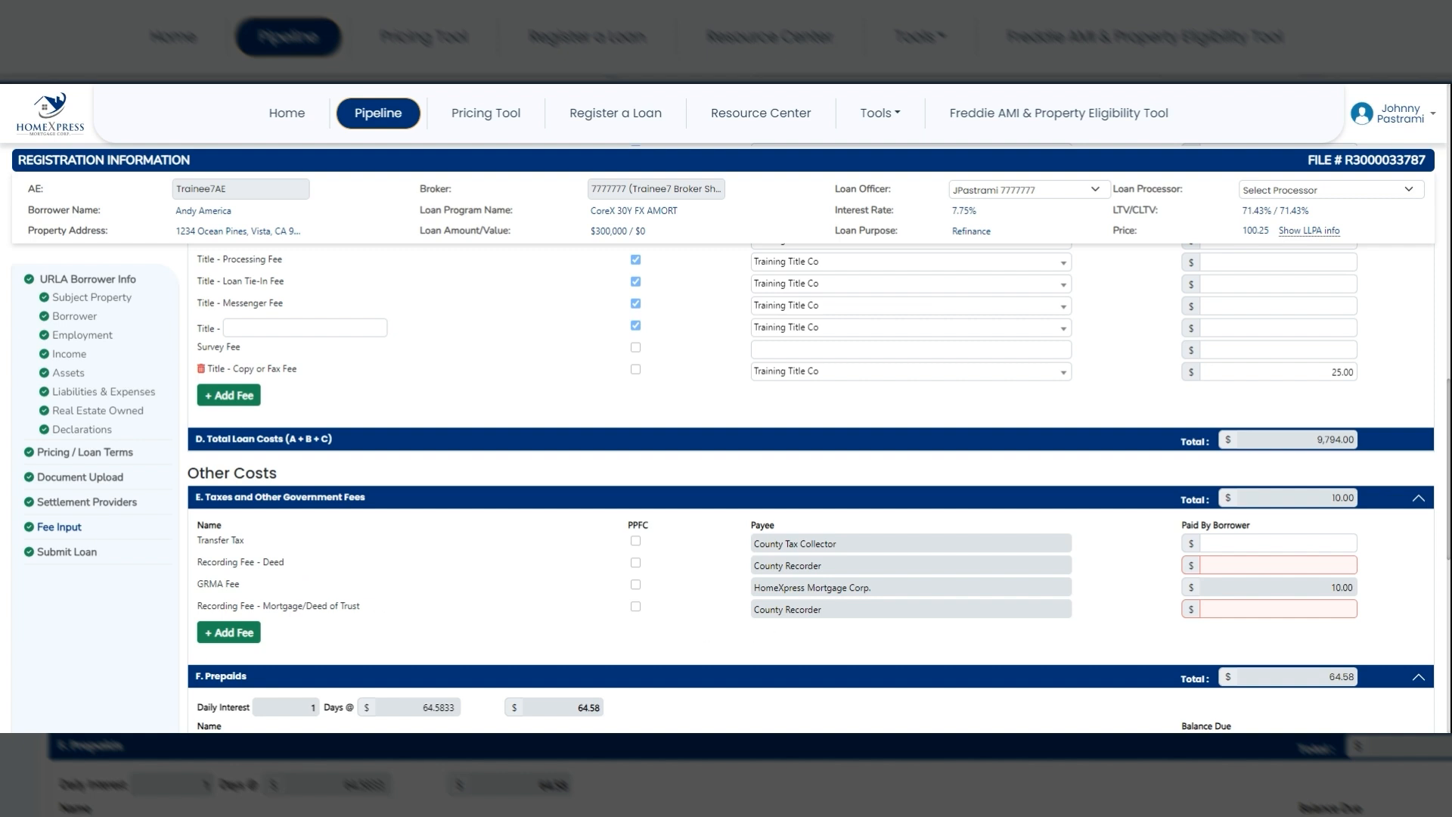
pyautogui.write('25')
pyautogui.press('Tab')
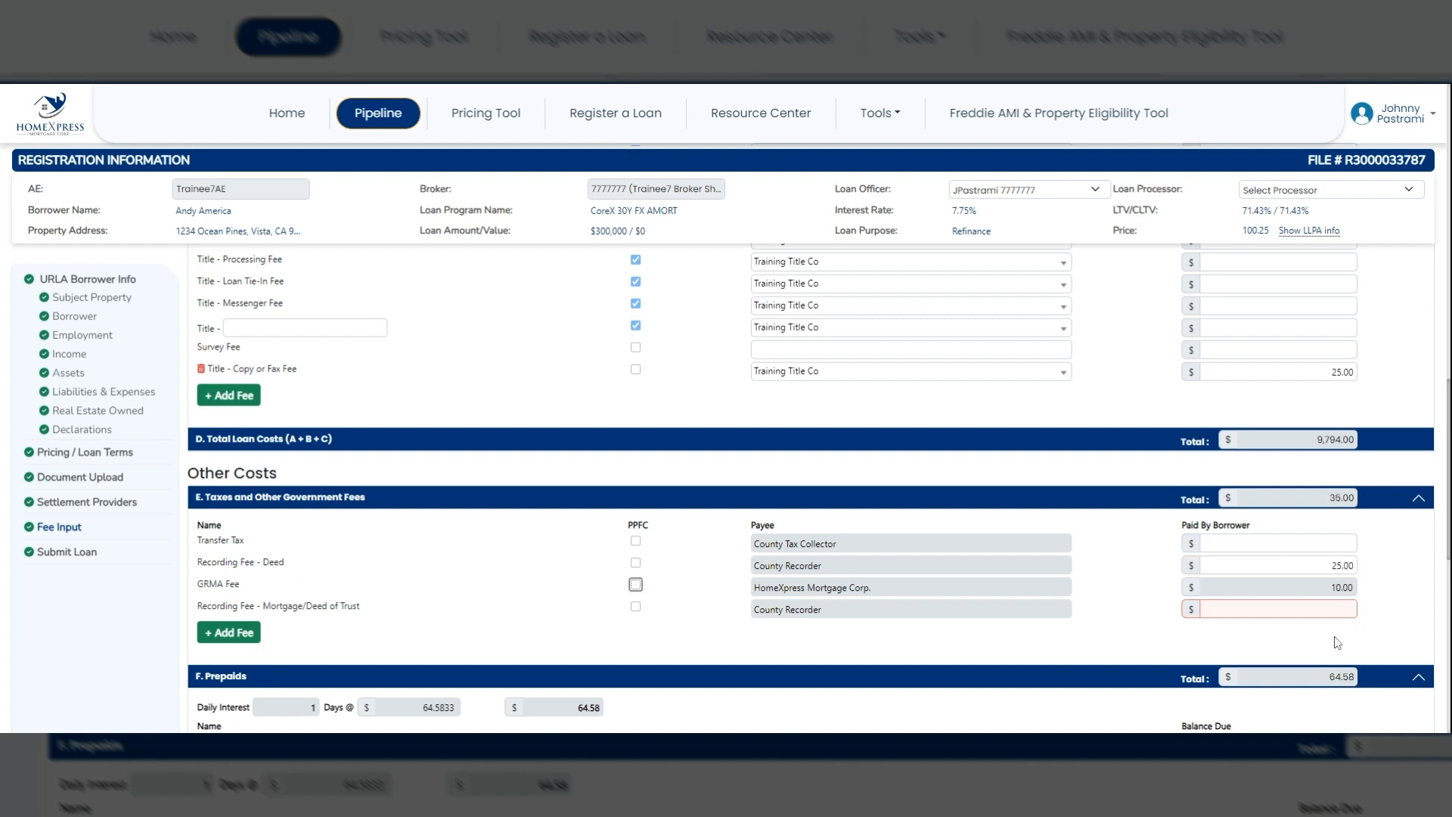
pyautogui.press('Tab')
pyautogui.press('Tab')
pyautogui.write('40')
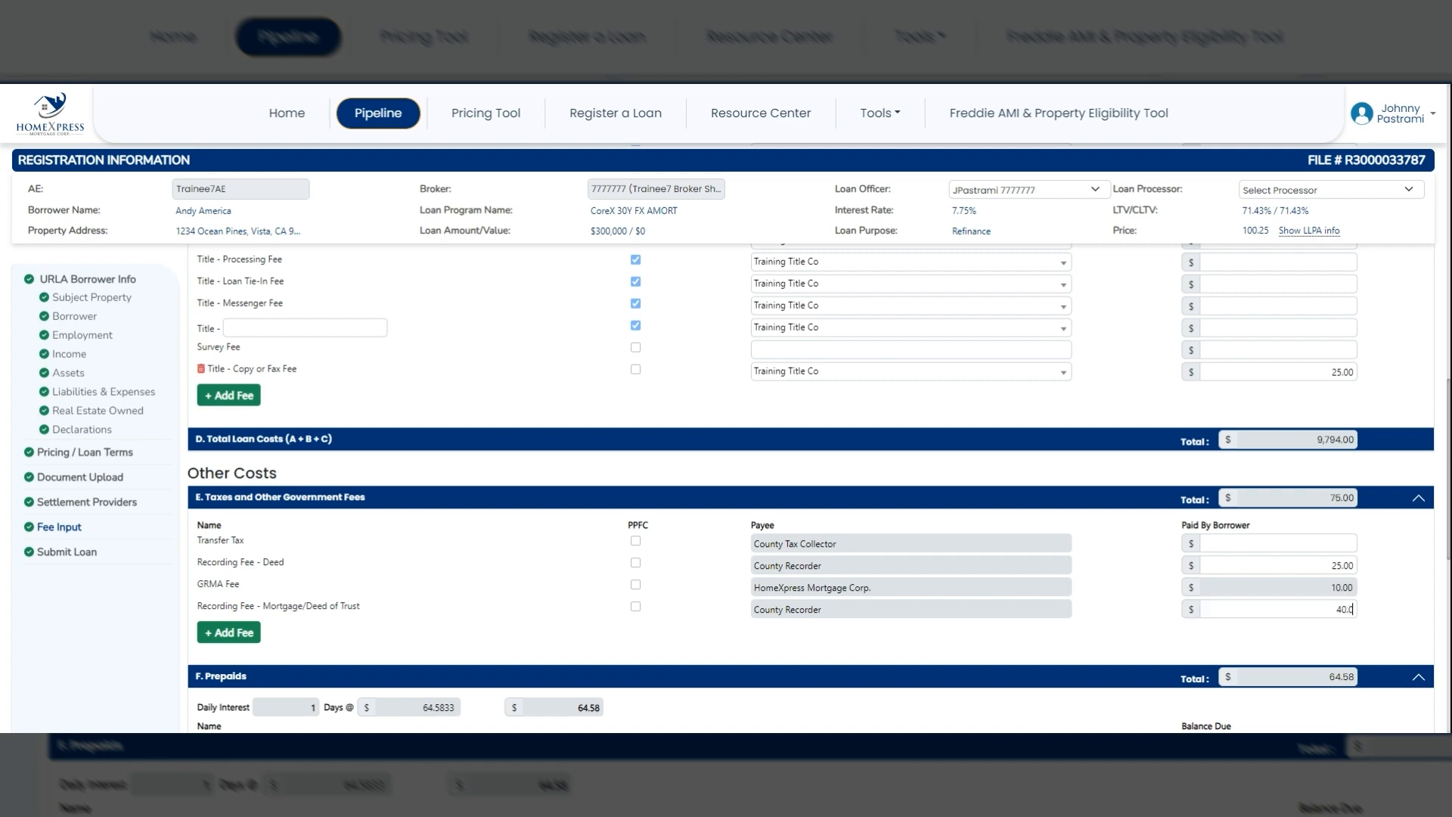
# Step: Finalize the fees and attest to both the affiliated company fees and fee accuracy sections of the Broker Fee Attestation
pyautogui.scroll(-2, 428, 537)
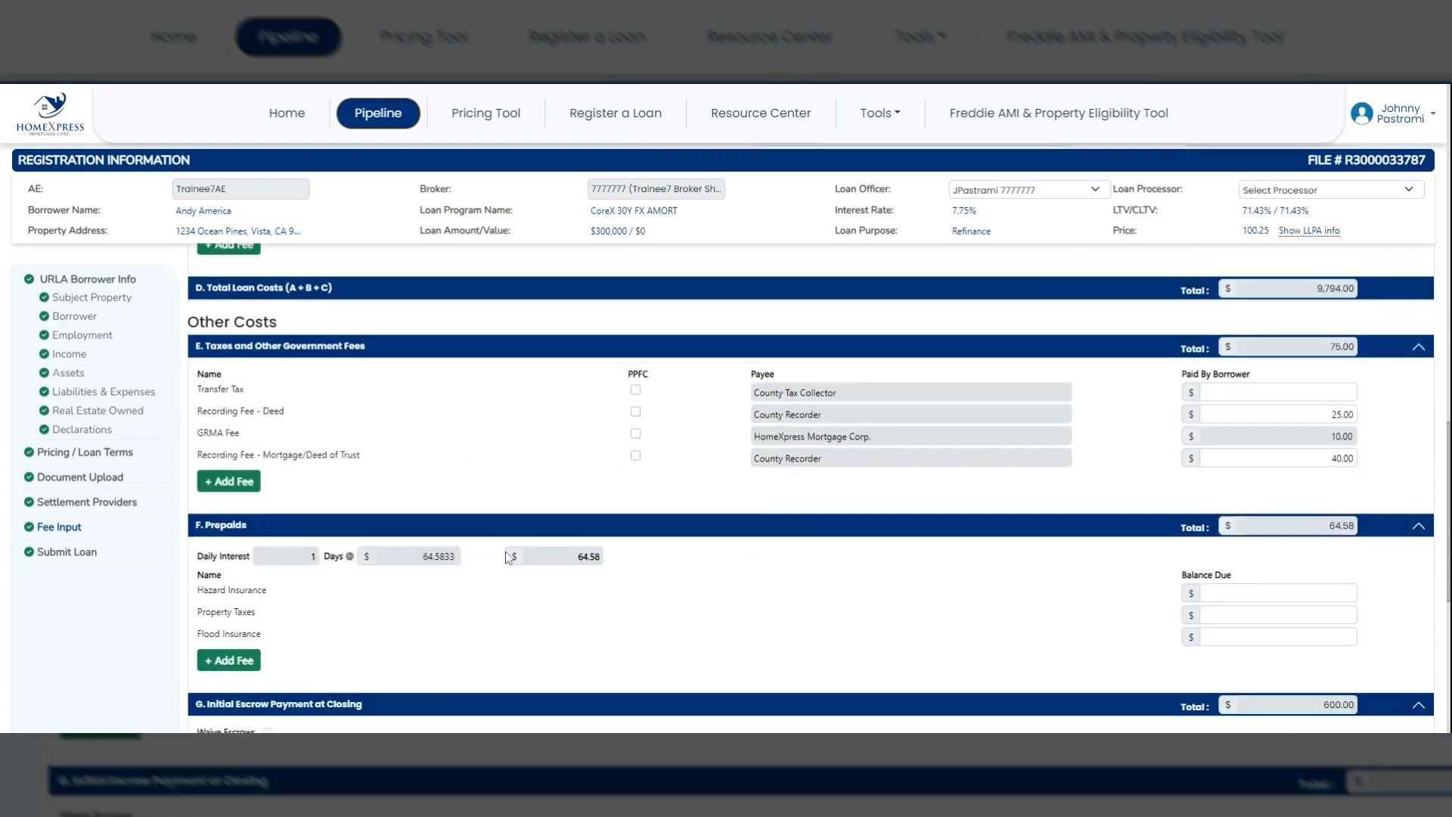
pyautogui.scroll(-2, 680, 543)
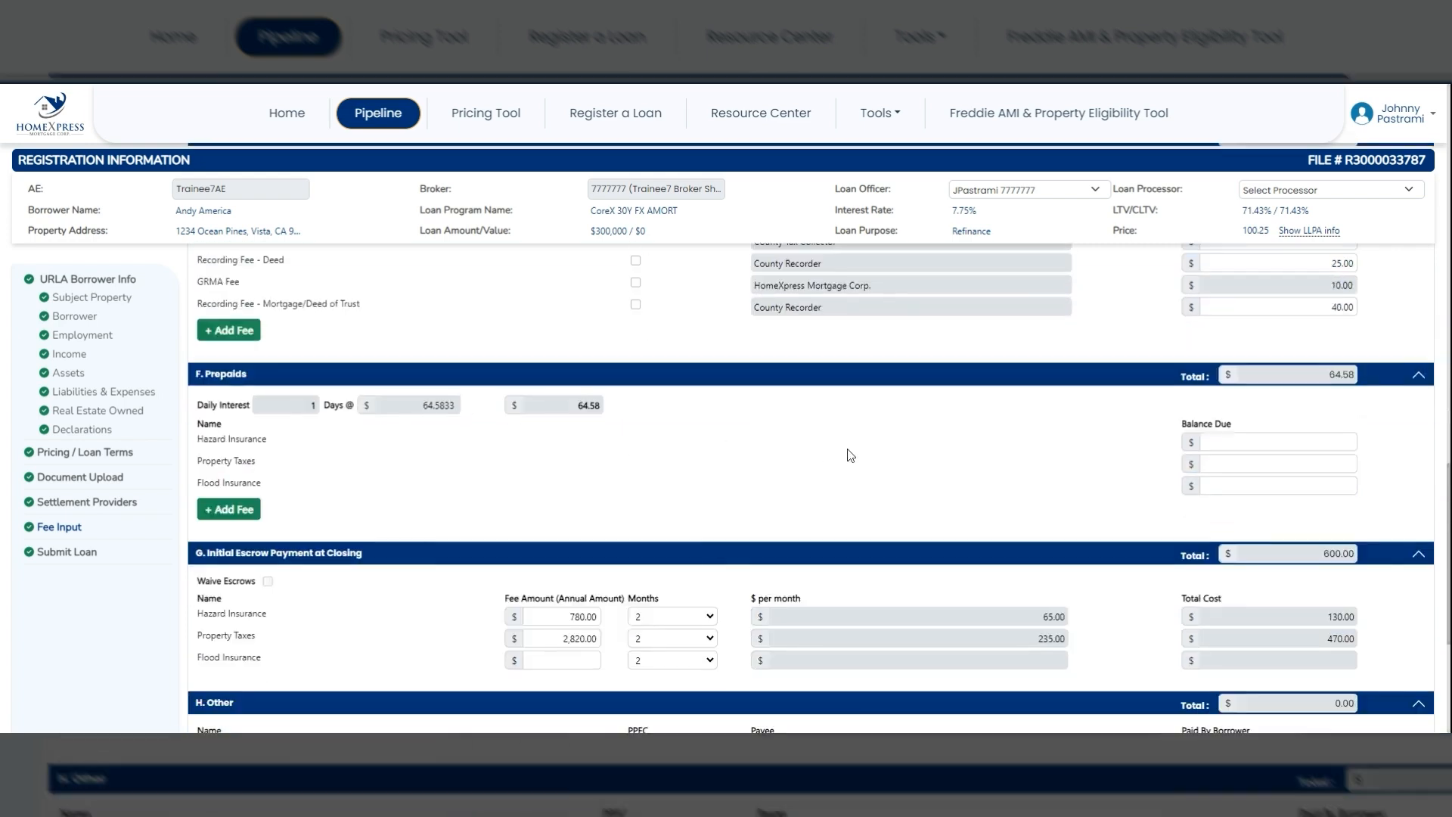
pyautogui.scroll(-1, 850, 454)
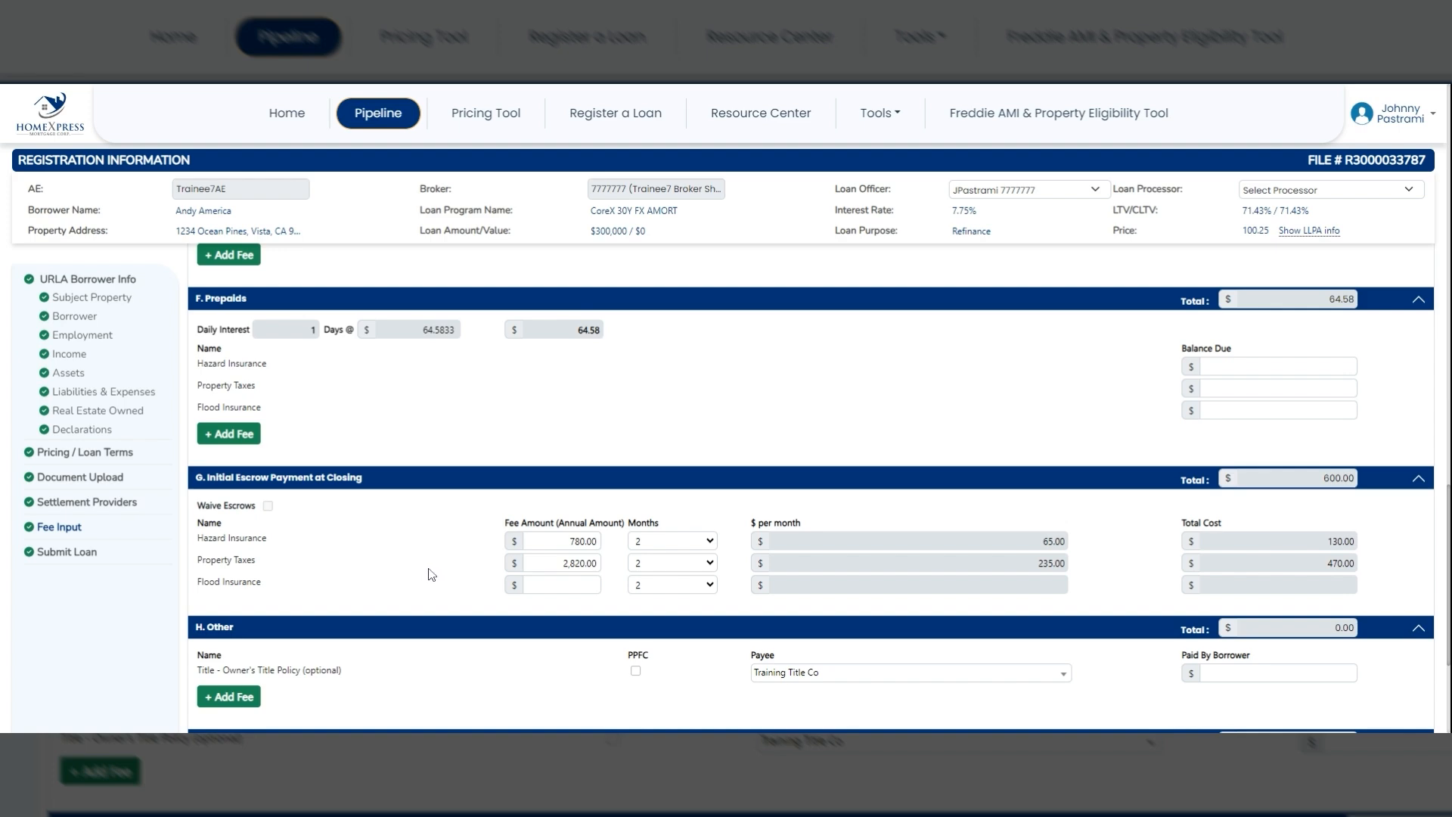
pyautogui.scroll(-3, 431, 576)
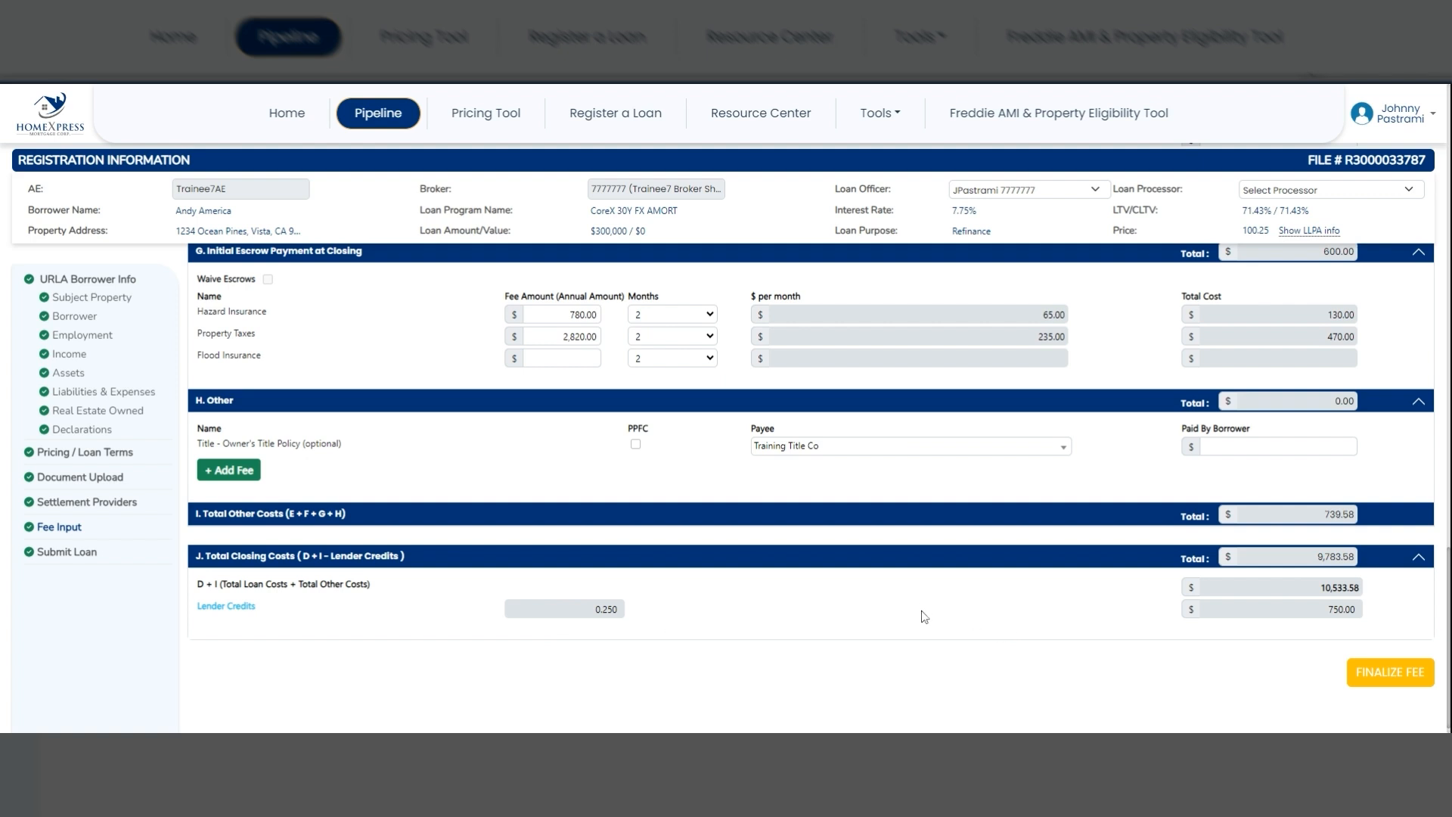
pyautogui.click(1382, 679)
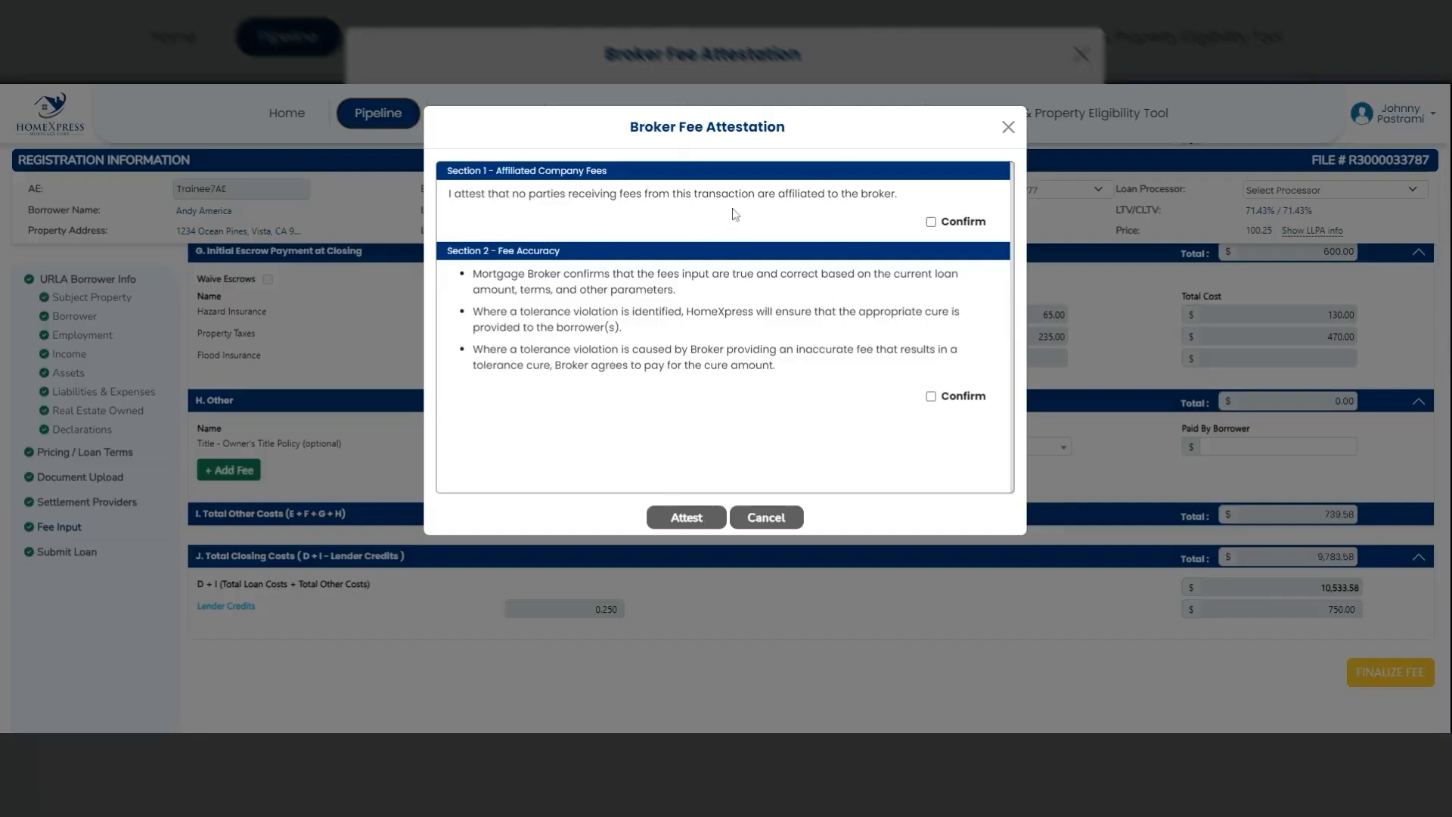
pyautogui.click(931, 222)
pyautogui.click(930, 396)
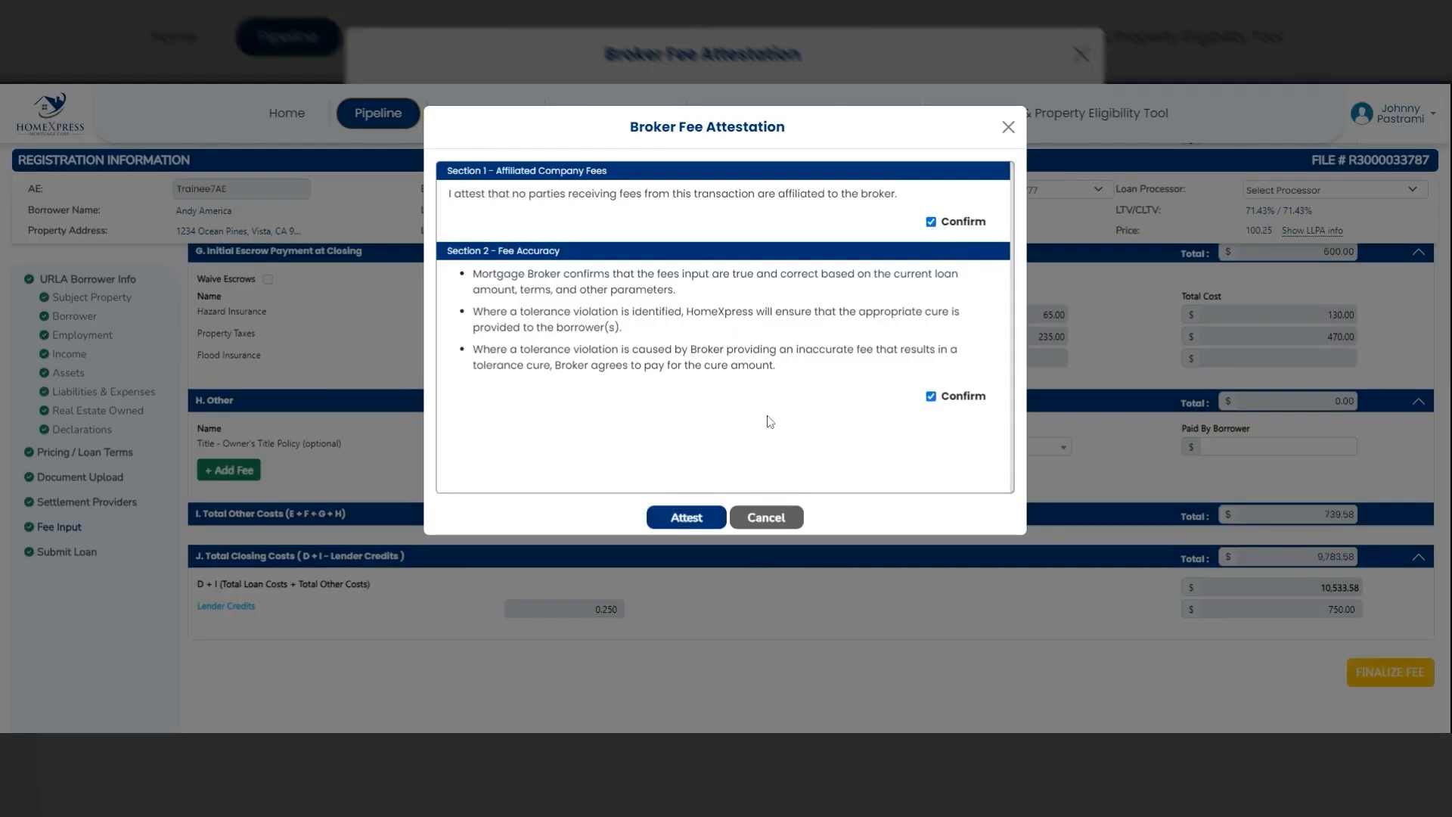
pyautogui.click(672, 519)
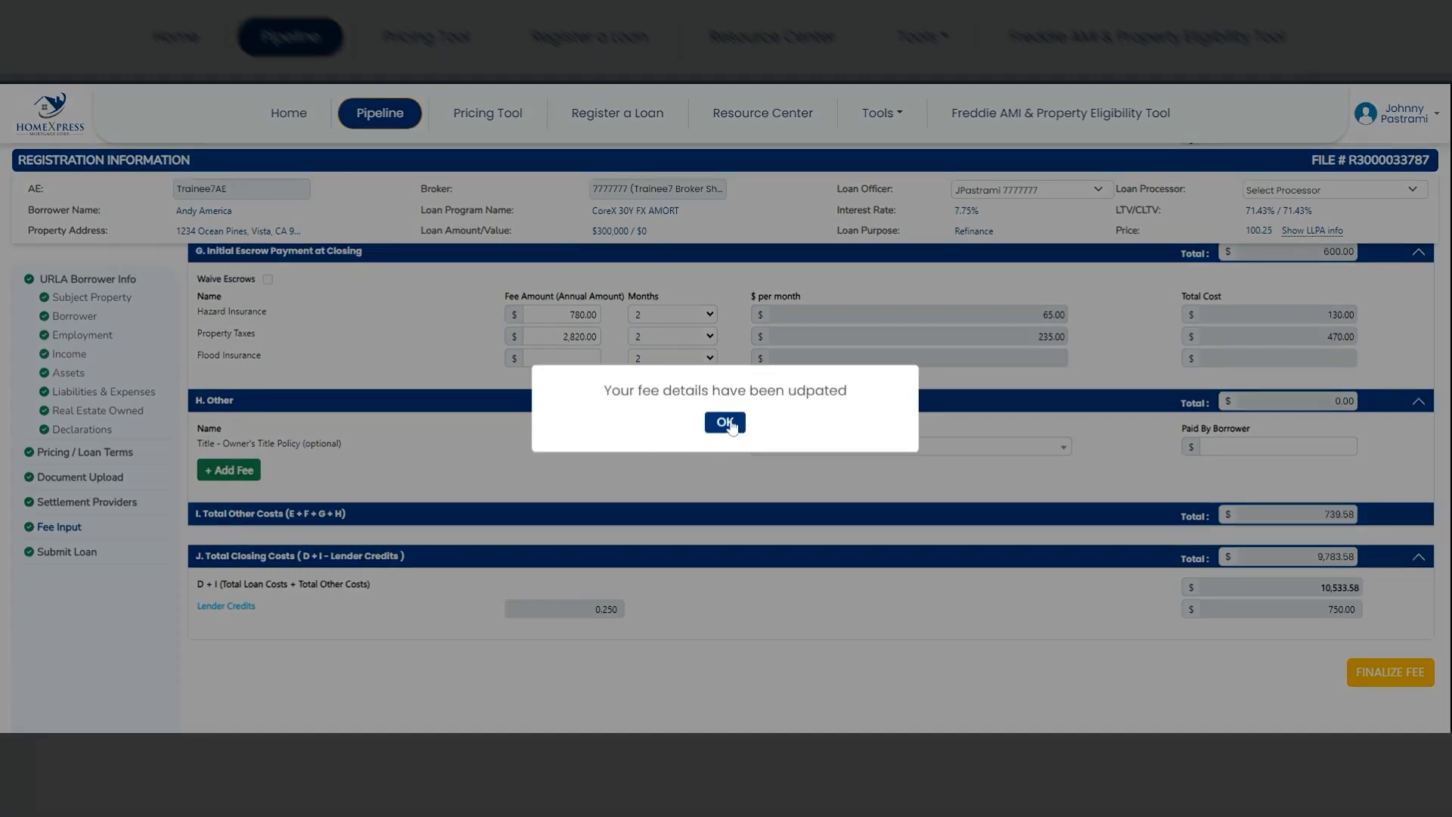
pyautogui.click(727, 425)
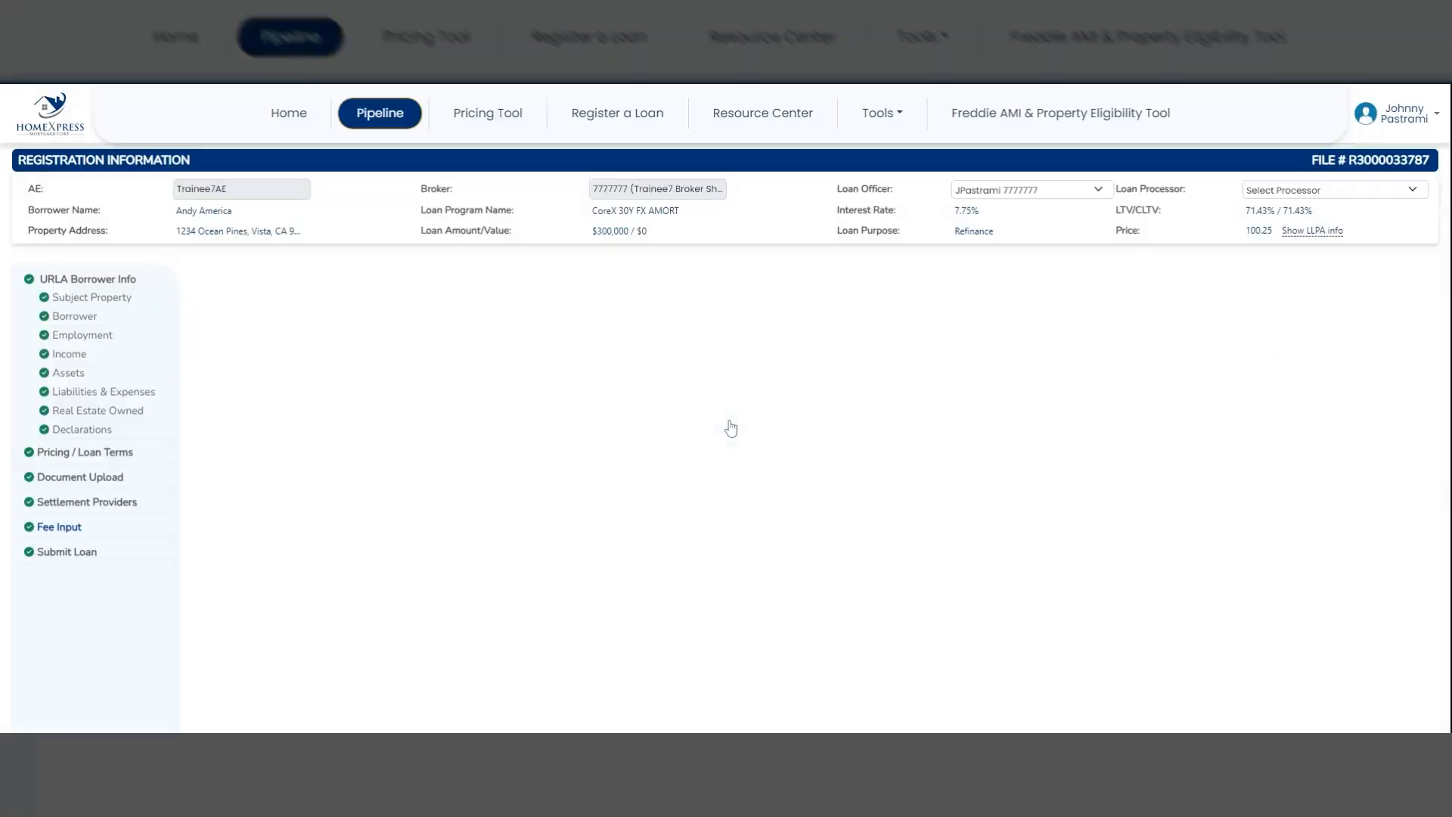